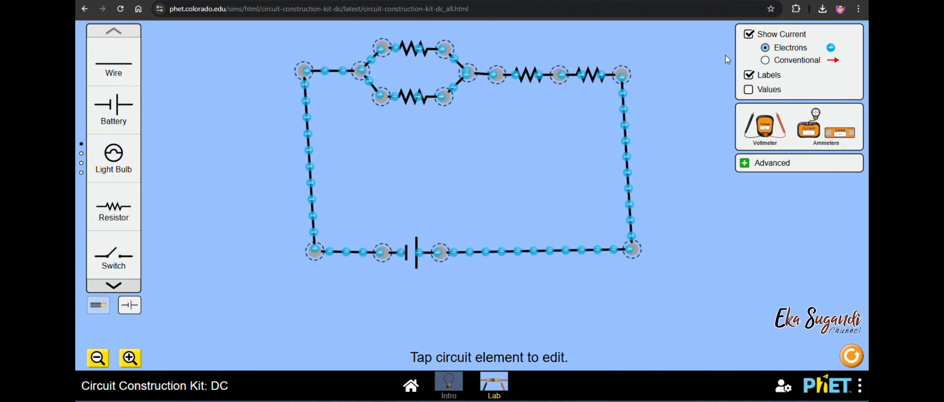
- Toggle the current display off and back on, and show the circuit with lifelike components instead of schematic symbols
click(749, 35)
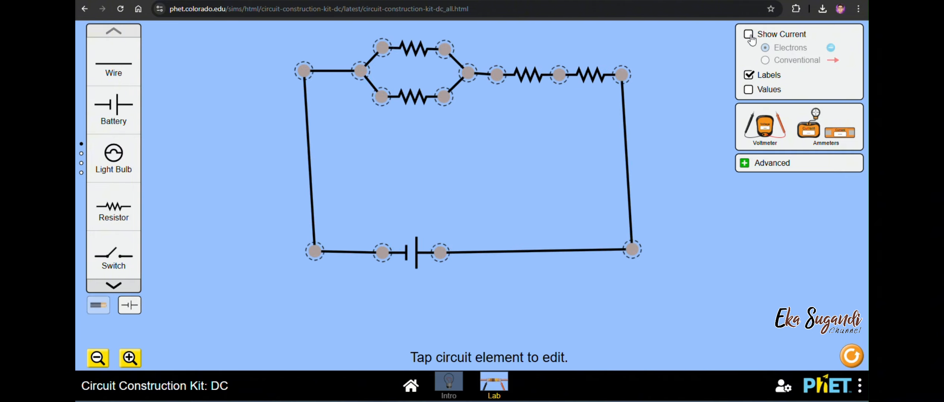
click(749, 35)
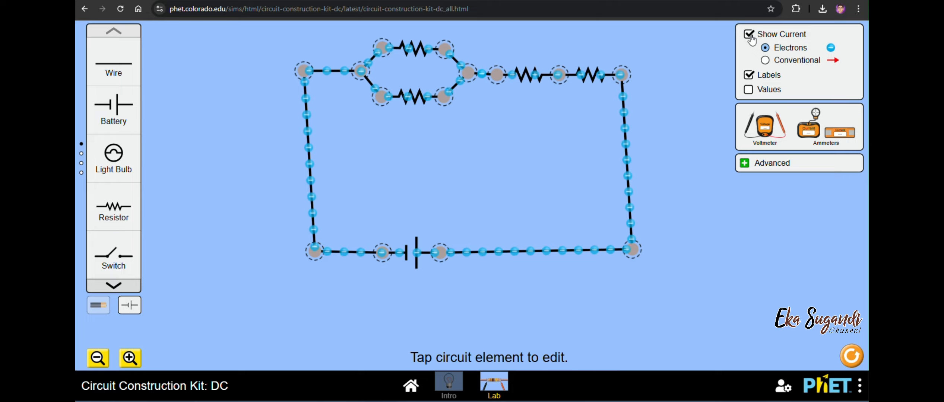
click(98, 305)
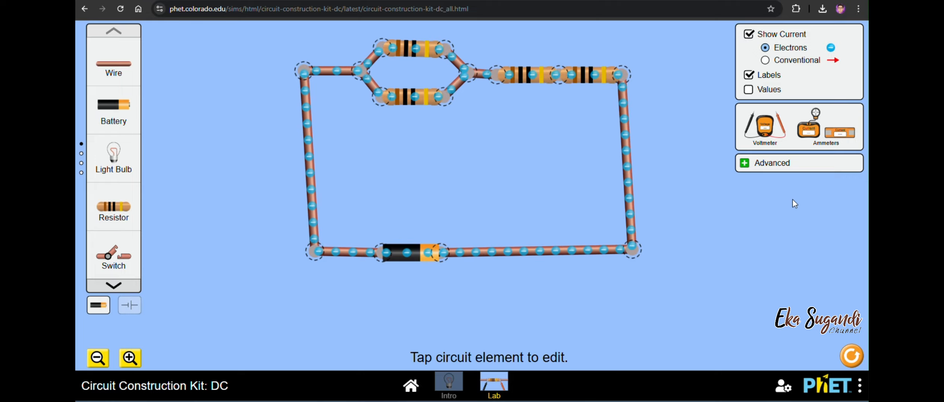
- Add a voltmeter and measure the total voltage from the circuit's lower-left corner to its upper-right corner
drag(764, 126, 700, 309)
drag(650, 274, 316, 268)
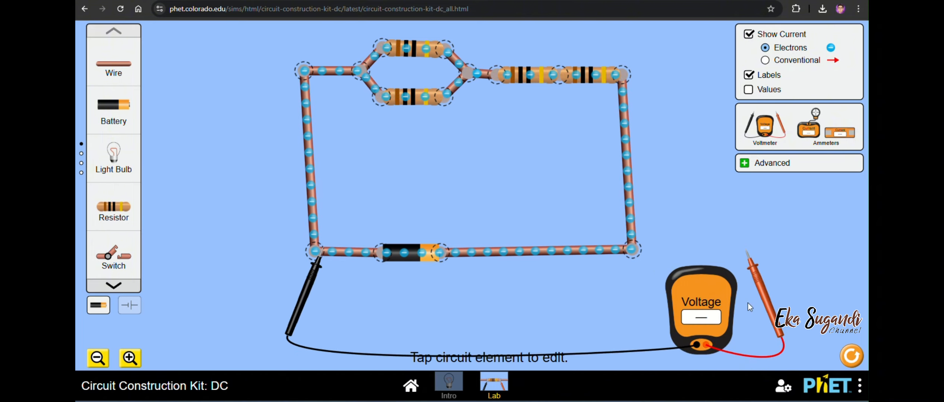
drag(760, 297, 648, 119)
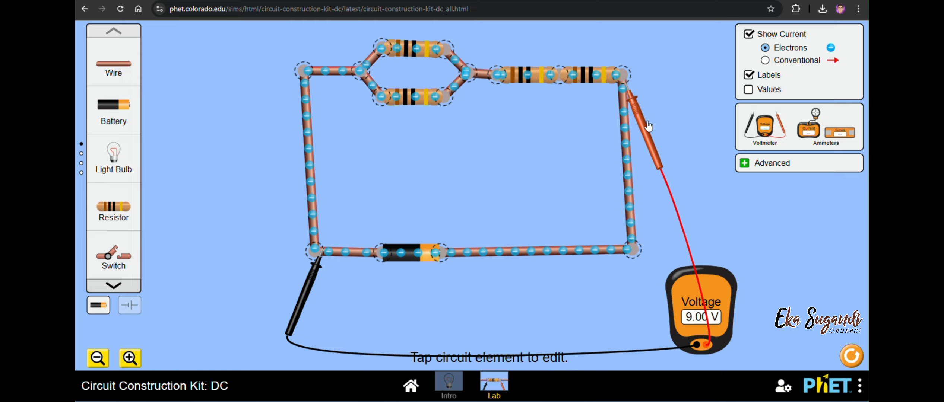
- Measure the voltage across the parallel resistor pair with the voltmeter probes
drag(317, 277, 318, 97)
drag(651, 153, 480, 153)
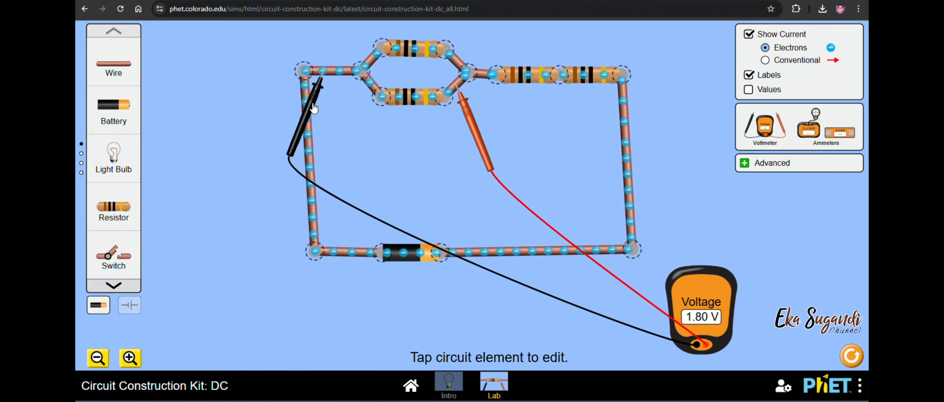
drag(309, 106, 358, 102)
- Measure the voltage across the first series resistor, both series resistors together, and the second one alone
drag(465, 124, 573, 118)
drag(355, 108, 475, 117)
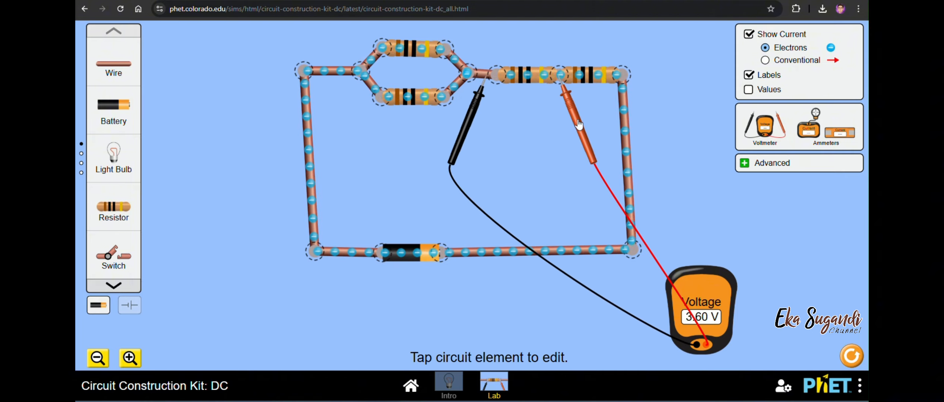
drag(573, 122, 643, 126)
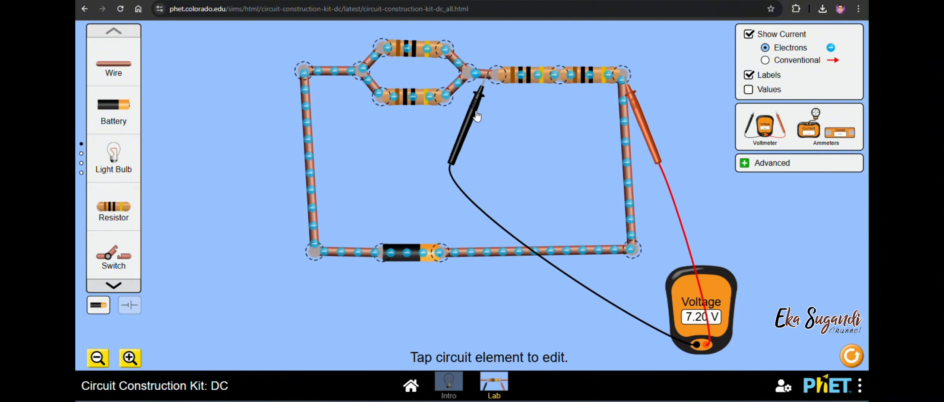
drag(477, 117, 545, 115)
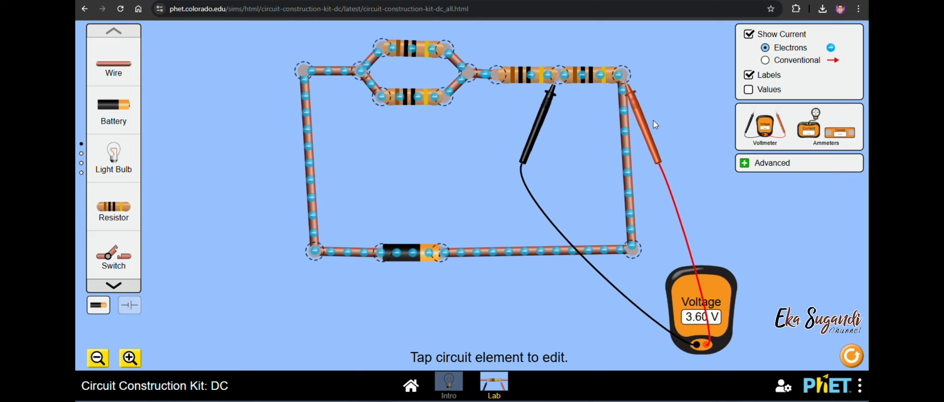
- Take the voltmeter probes off the circuit and use a probe ammeter to check the current at the lower wire and the parallel branch
drag(646, 133, 756, 268)
drag(538, 125, 658, 288)
drag(807, 124, 692, 179)
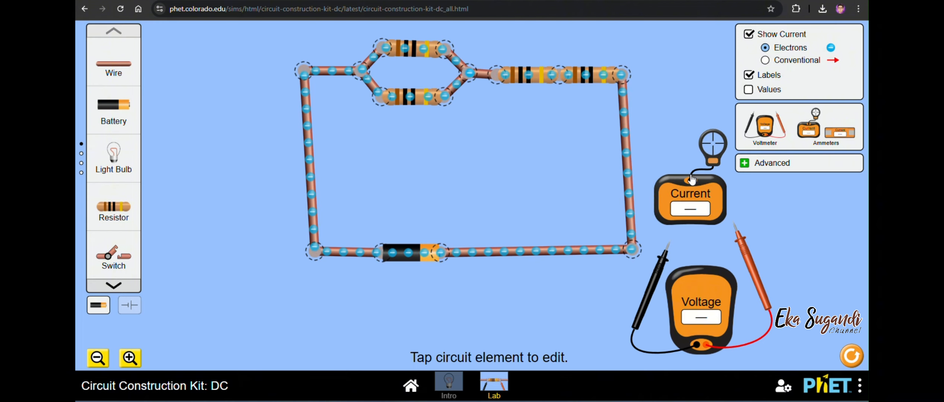
drag(715, 140, 562, 252)
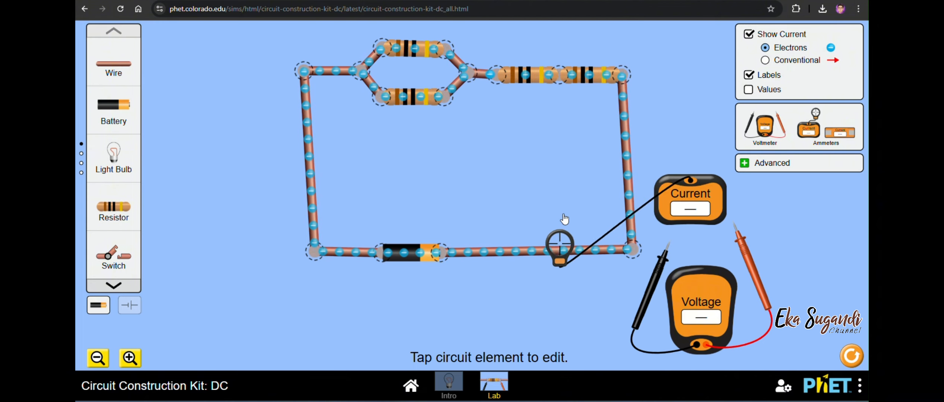
drag(560, 246, 370, 86)
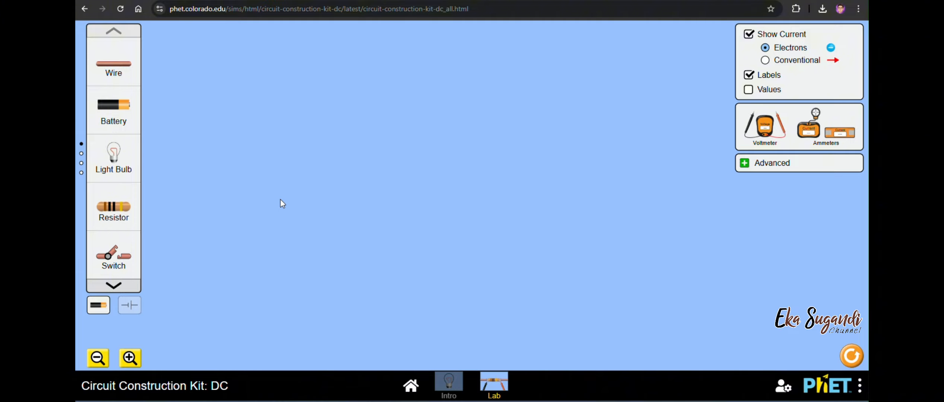
- Place a wire, a resistor and a second wire end to end as the upper side of a new circuit
drag(148, 88, 310, 102)
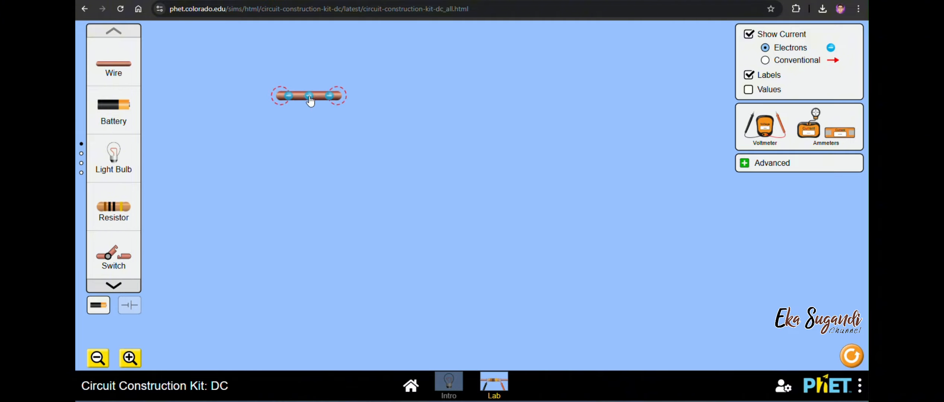
drag(332, 252, 382, 114)
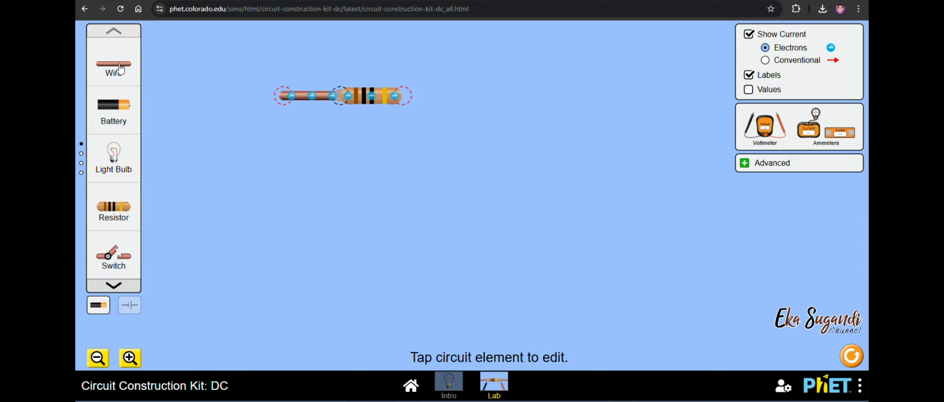
drag(117, 83, 430, 108)
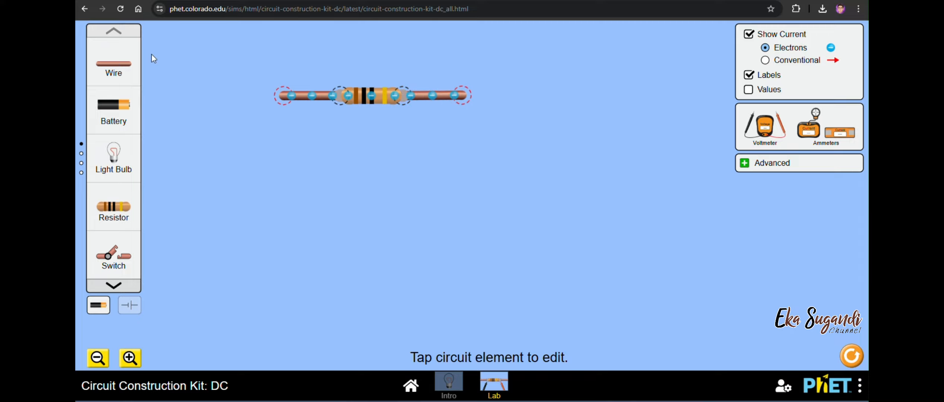
- Complete the rectangular loop with two vertical side wires and a battery between two wires along the lower side
drag(116, 75, 283, 202)
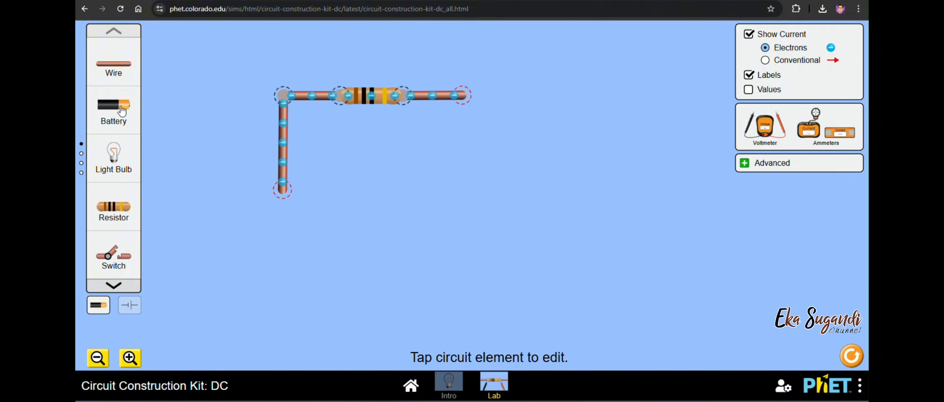
drag(122, 111, 364, 194)
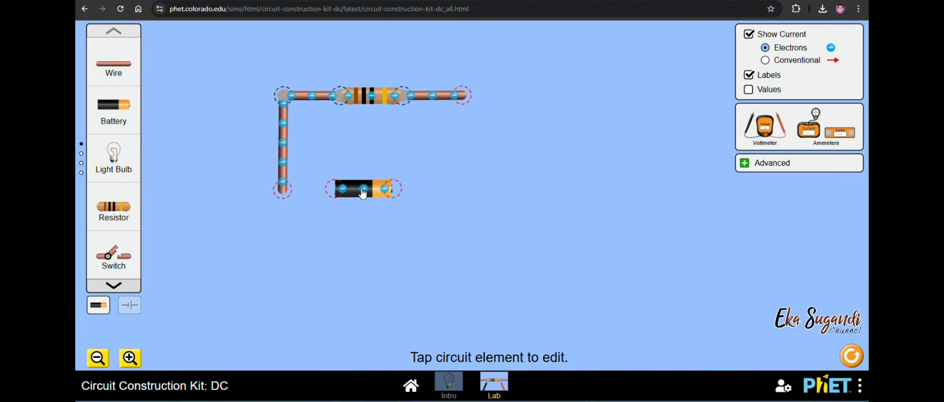
drag(108, 204, 116, 208)
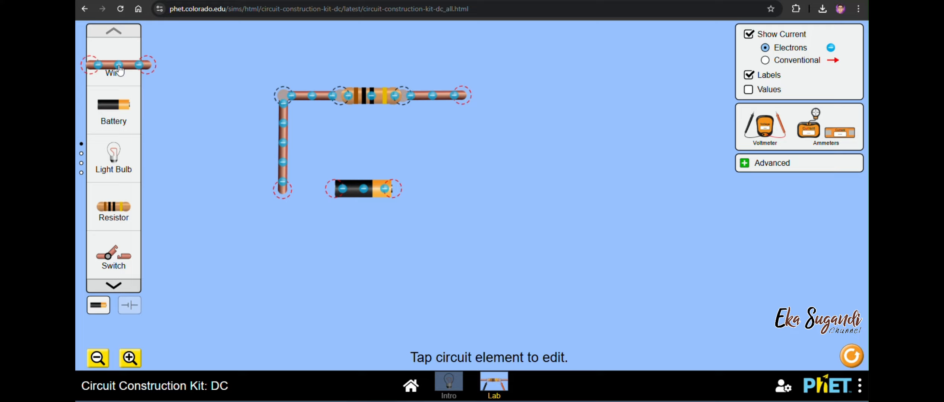
drag(119, 70, 309, 211)
drag(116, 81, 419, 200)
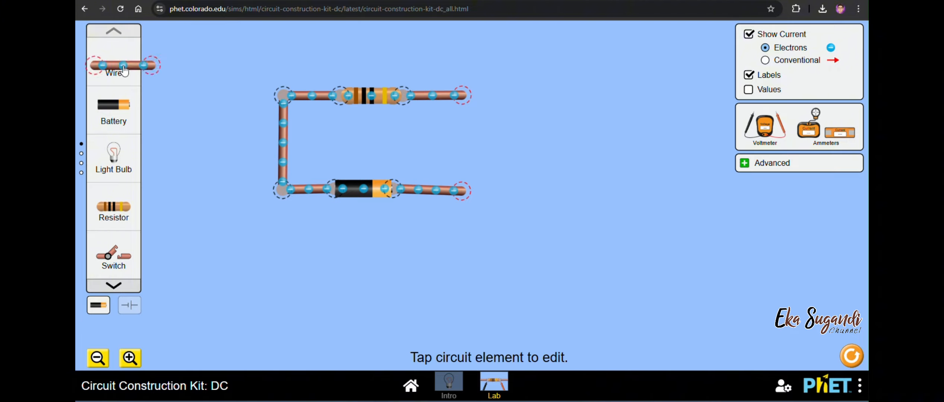
drag(124, 71, 462, 192)
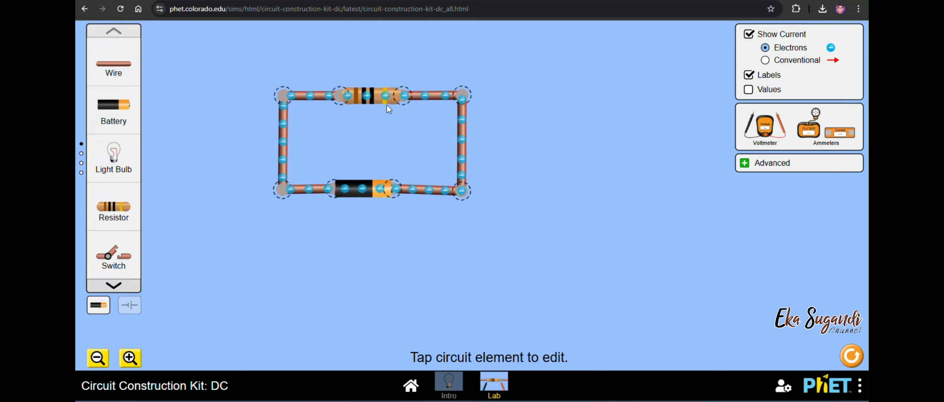
- Split the lower-right junction, move the battery side further down, and shorten the loose right-hand vertical wire
click(463, 201)
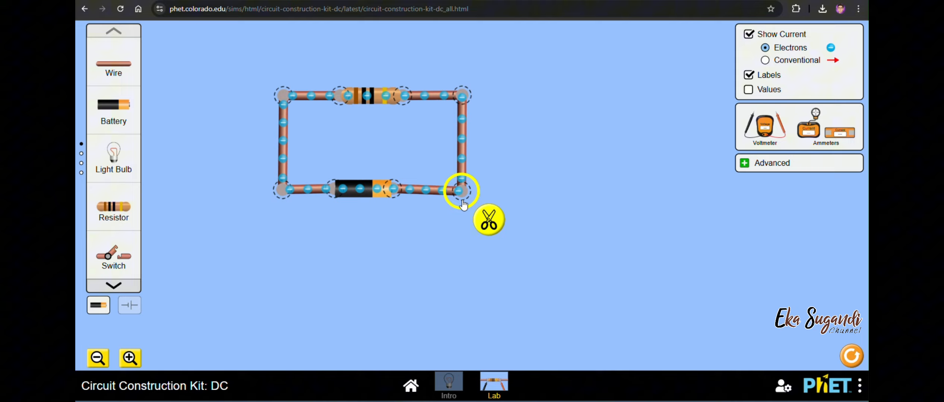
click(489, 220)
drag(284, 197, 282, 277)
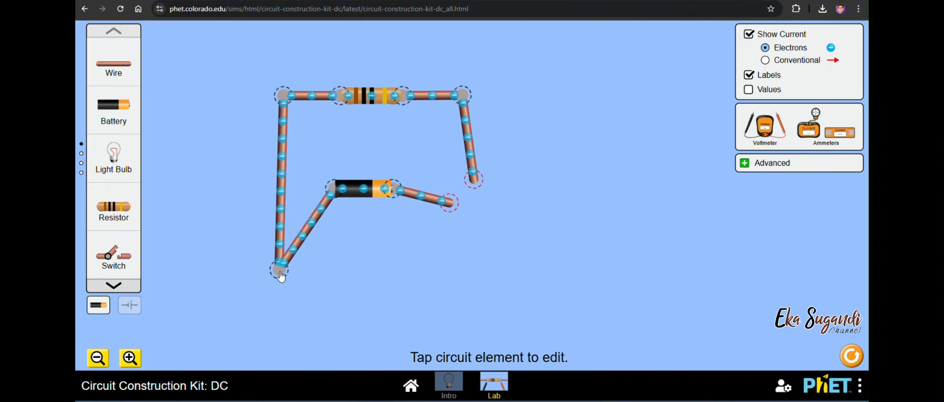
drag(340, 191, 340, 269)
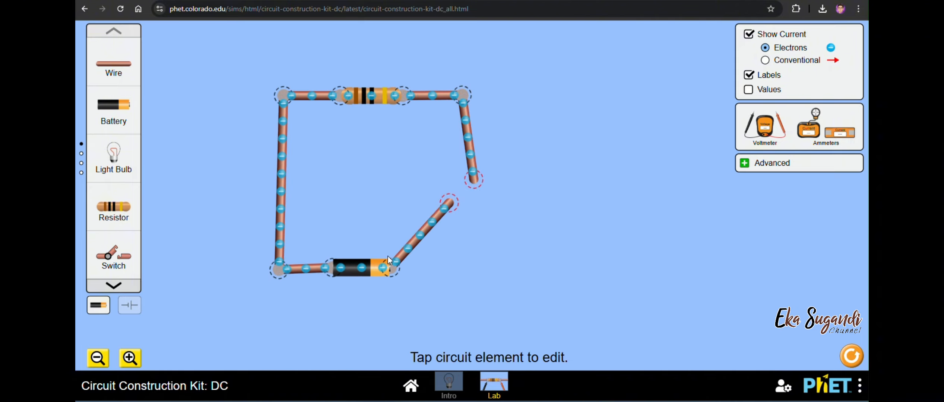
drag(450, 205, 452, 261)
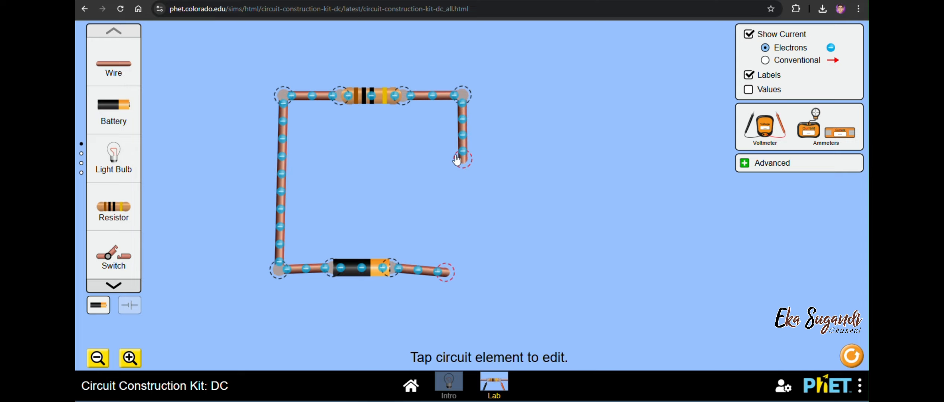
- Extend the upper side rightward with a wire and hang a vertical resistor from each of the two branches, wiring in the outer one
drag(113, 72, 485, 97)
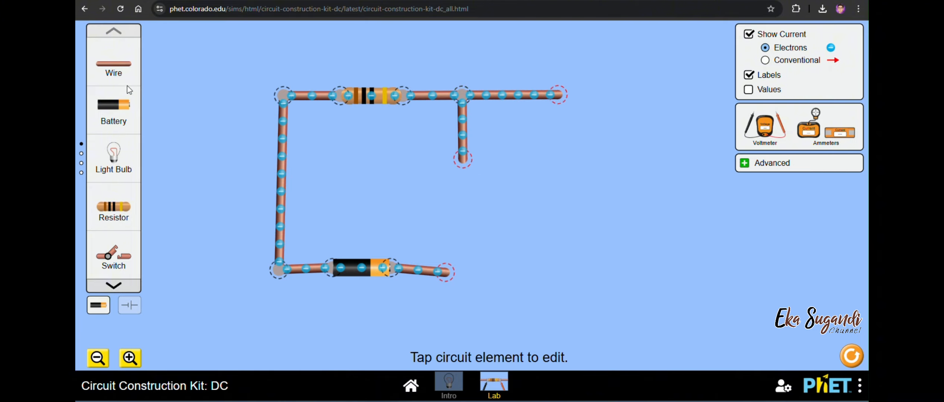
drag(115, 205, 570, 243)
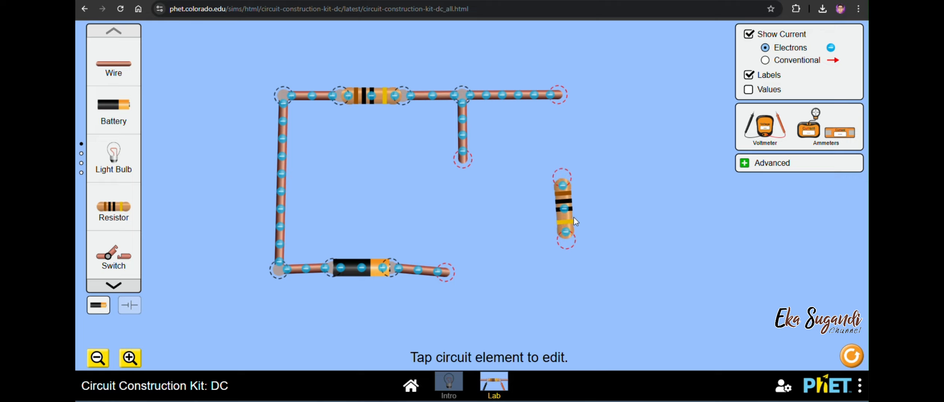
drag(574, 217, 562, 207)
drag(124, 70, 567, 165)
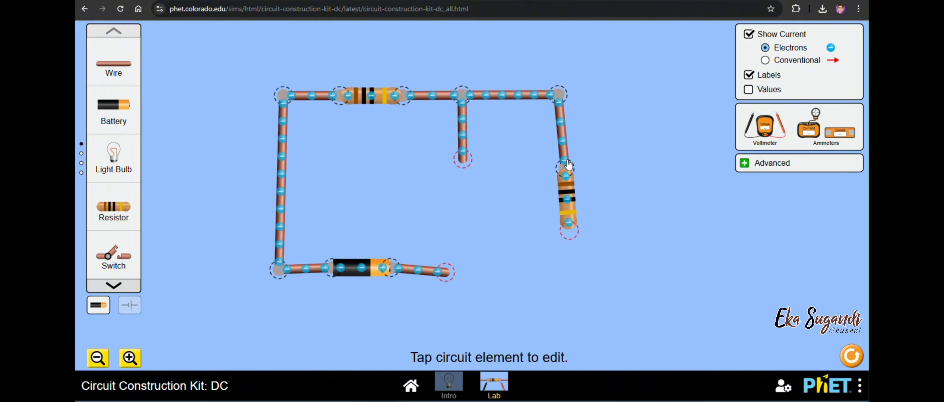
drag(119, 213, 488, 196)
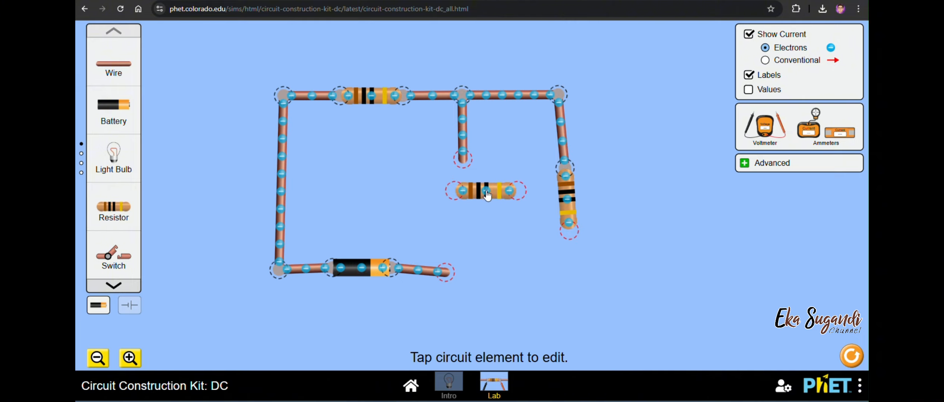
drag(523, 162, 464, 231)
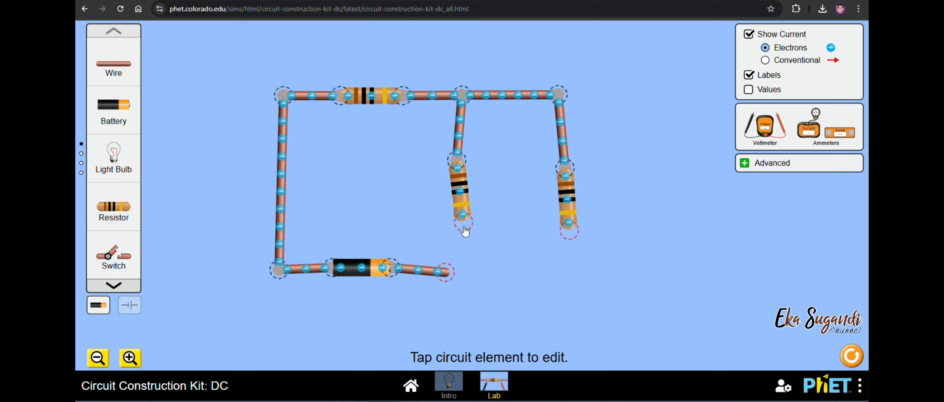
- Close the outer loop by extending the battery's lower wire to the right and wiring it up to the outer resistor
click(449, 274)
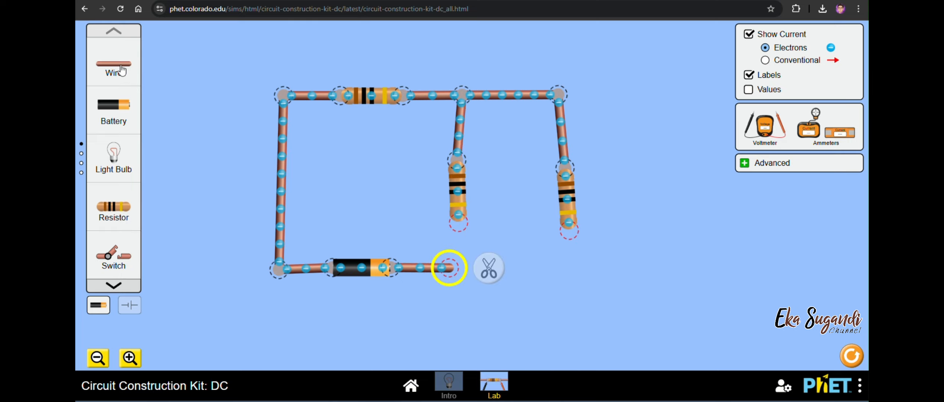
drag(122, 70, 497, 275)
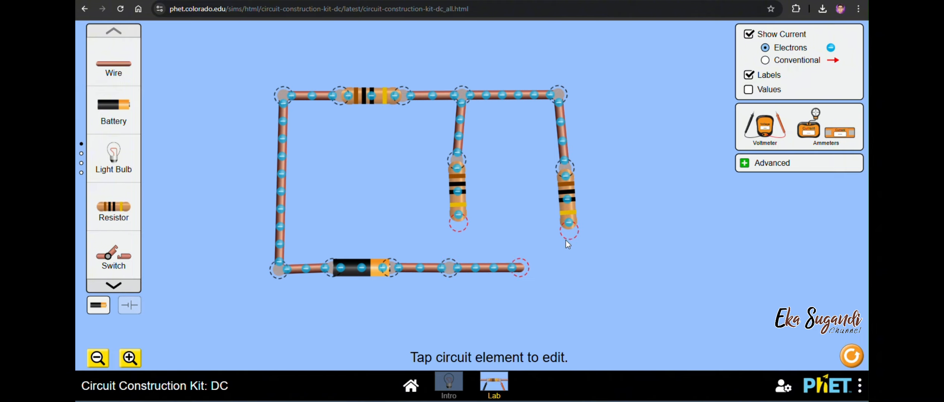
drag(117, 70, 573, 286)
drag(520, 269, 569, 283)
- Raise the open-ended middle resistor and realign the two upper junctions above the parallel branches
mouse_move(455, 177)
mouse_down()
mouse_move(459, 186)
mouse_move(458, 166)
mouse_up()
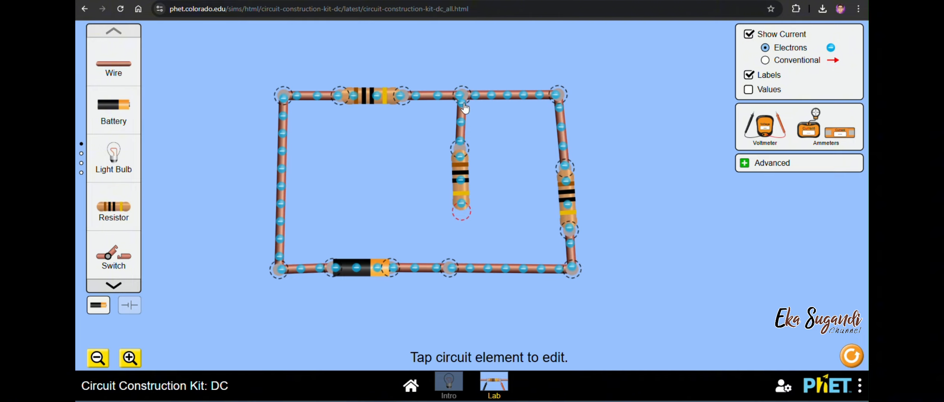
drag(463, 101, 456, 101)
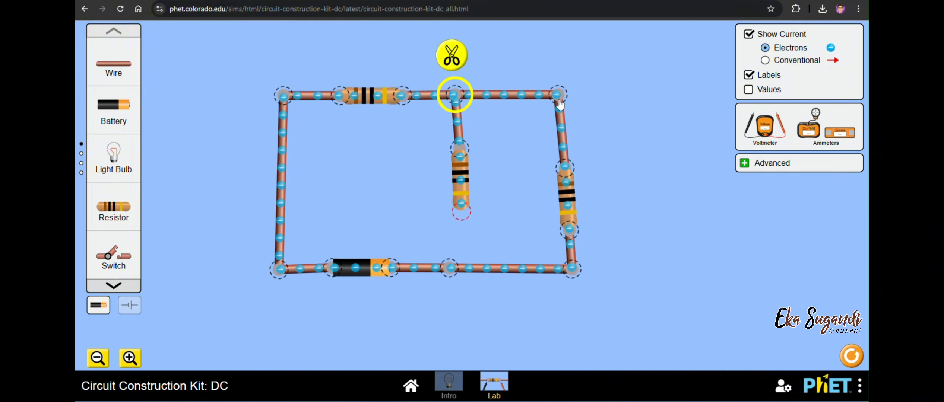
drag(558, 100, 562, 99)
- Enlarge the loop by moving the whole lower side, including its battery and junctions, further down and levelling it
drag(575, 278, 576, 316)
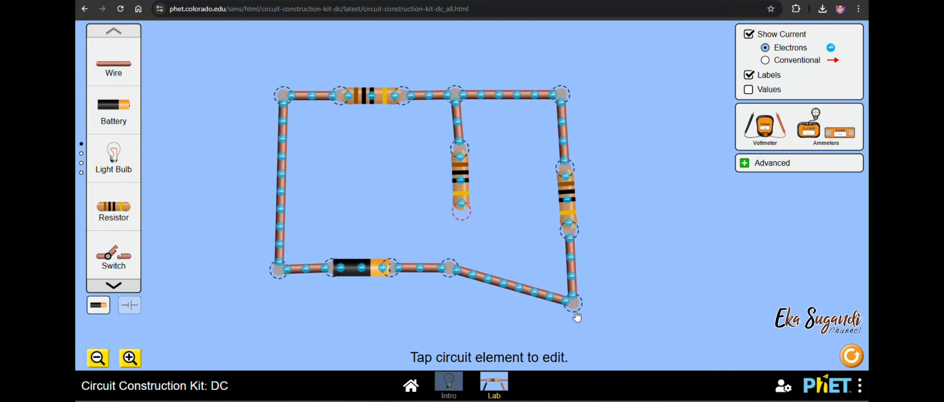
drag(449, 267, 450, 308)
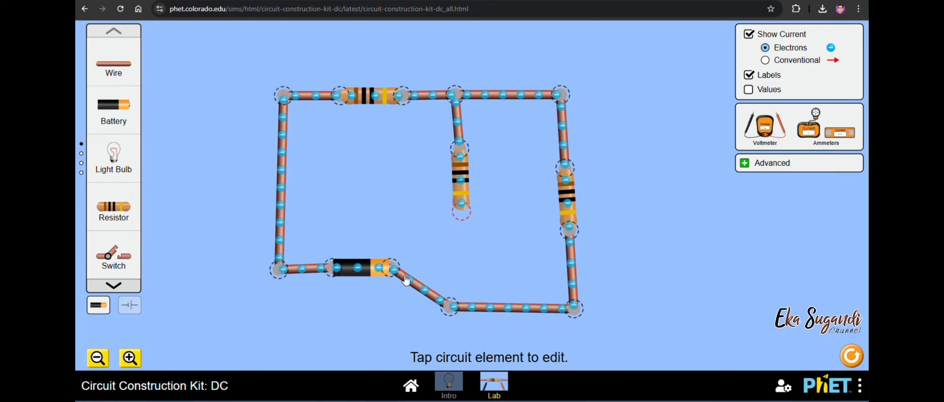
drag(392, 271, 390, 315)
drag(284, 273, 281, 315)
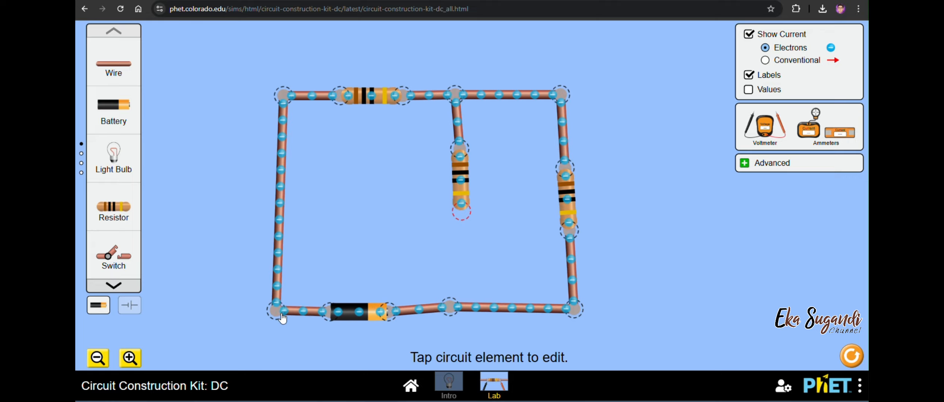
drag(450, 307, 456, 313)
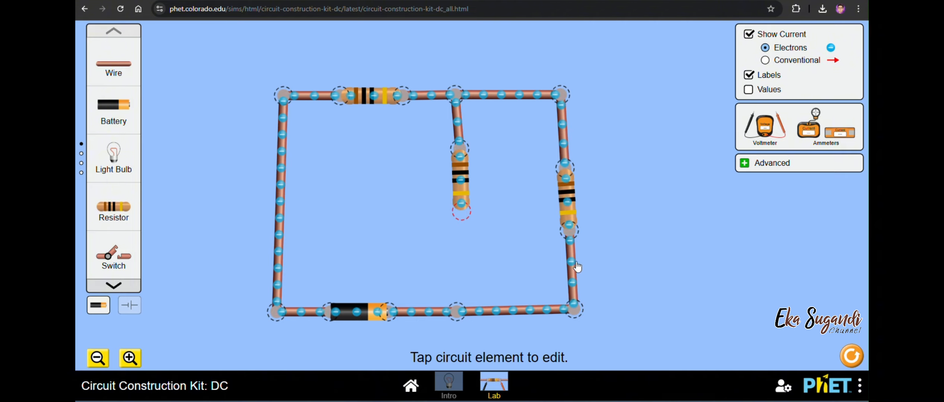
- Split the junction below the outer resistor and insert a battery in series there, with its positive end toward the resistor
click(569, 230)
click(608, 225)
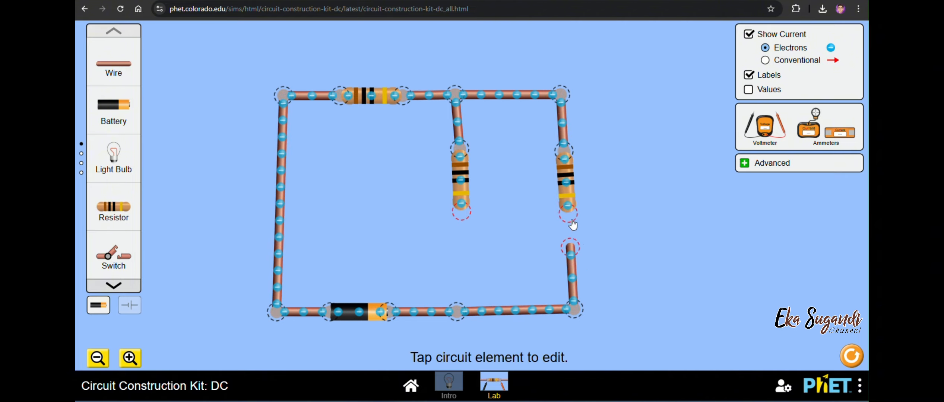
drag(569, 212, 568, 200)
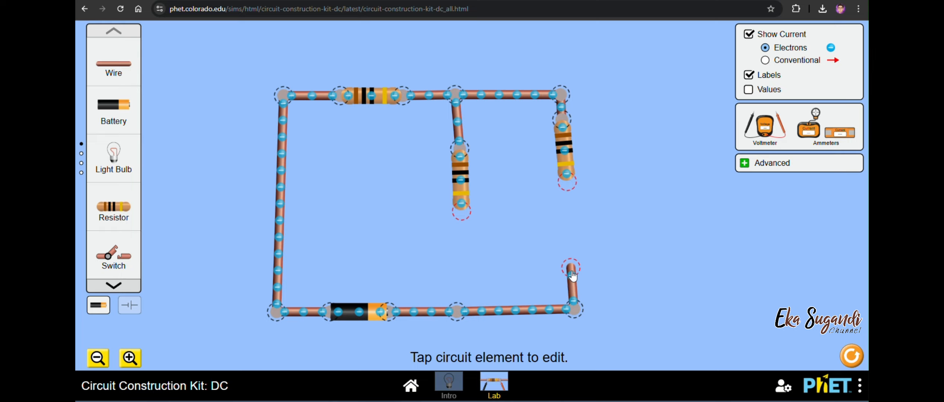
drag(114, 130, 575, 193)
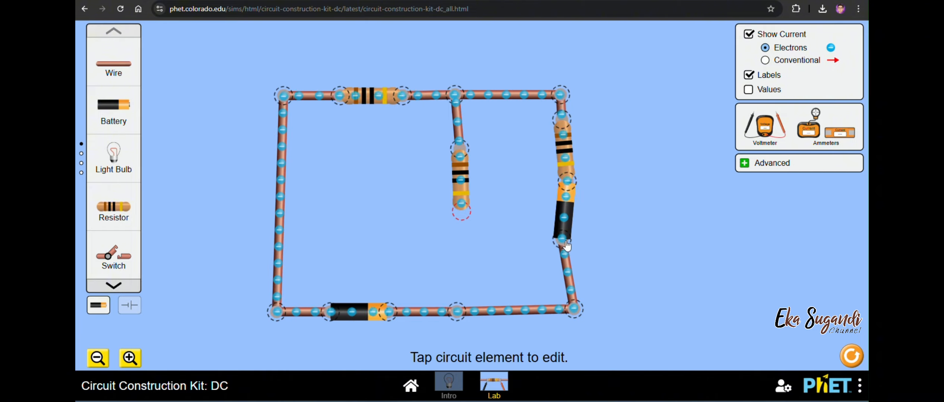
drag(566, 245, 573, 247)
drag(574, 204, 567, 214)
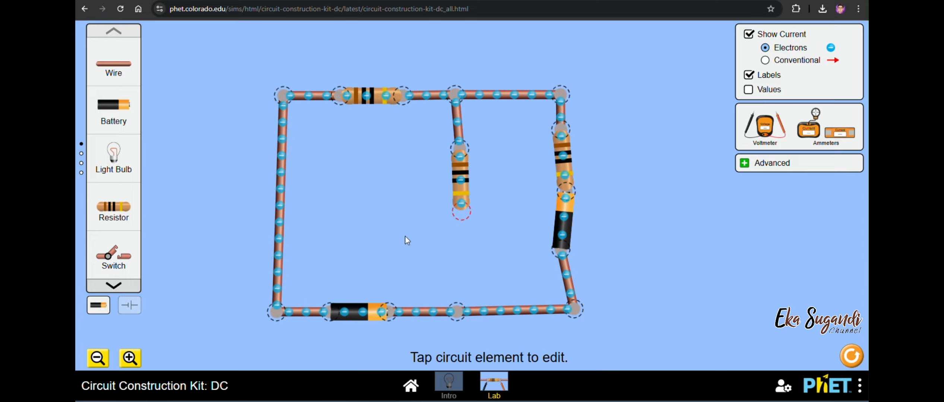
- Connect the middle branch to the lower junction with a wire and a battery, and split the junction between resistor and battery
drag(112, 64, 452, 293)
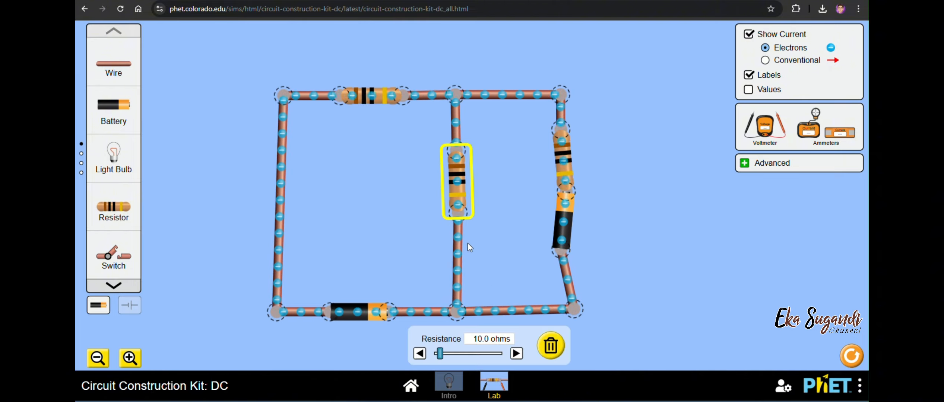
click(462, 206)
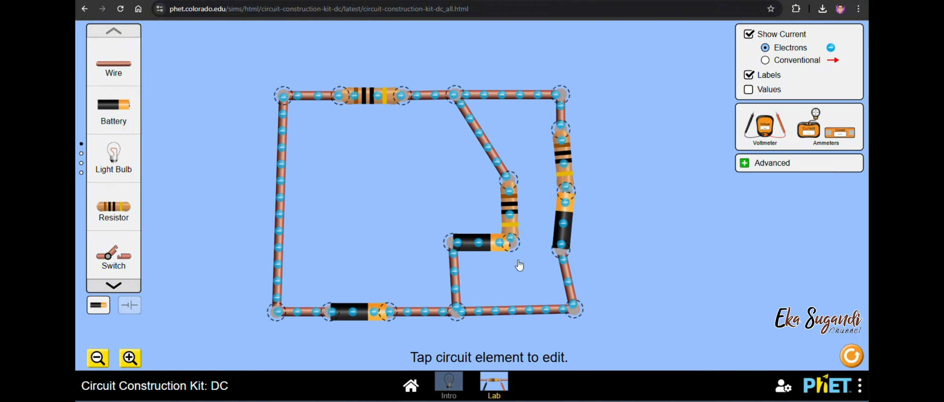
drag(510, 241, 453, 193)
click(499, 233)
click(526, 257)
- Stand the middle battery upright below its resistor with the positive end up, and join the two with a short wire
drag(439, 252, 464, 298)
drag(476, 242, 461, 236)
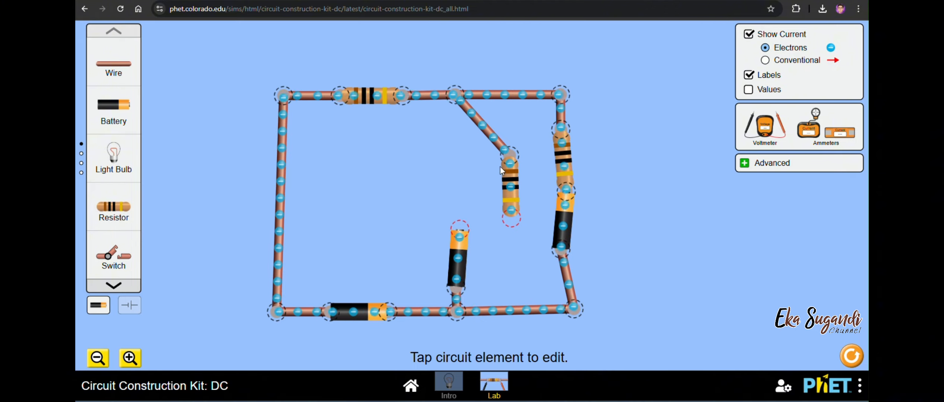
drag(501, 170, 453, 140)
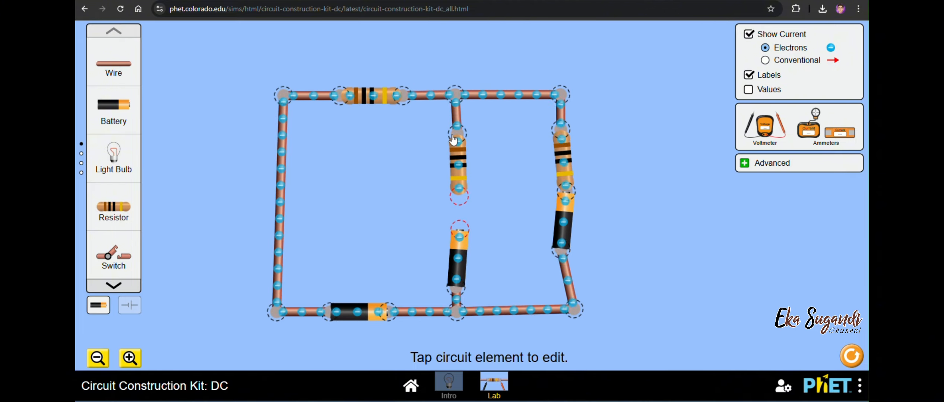
drag(114, 65, 460, 228)
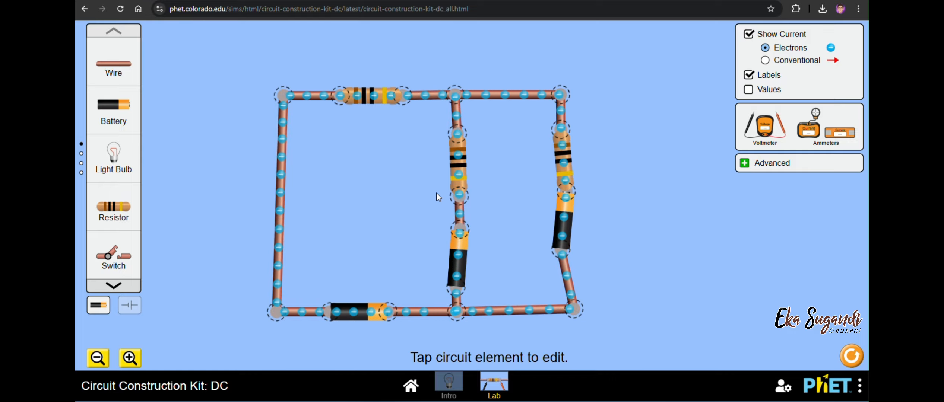
- Display the circuit with schematic symbols, and turn the current display off and back on
click(129, 308)
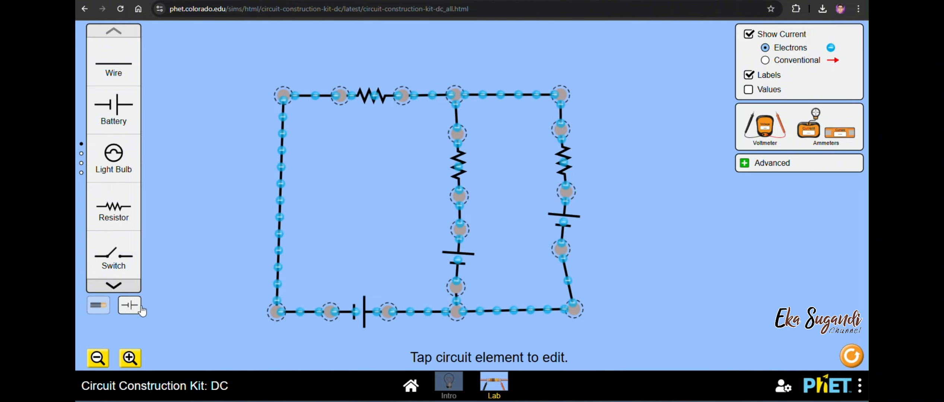
click(748, 34)
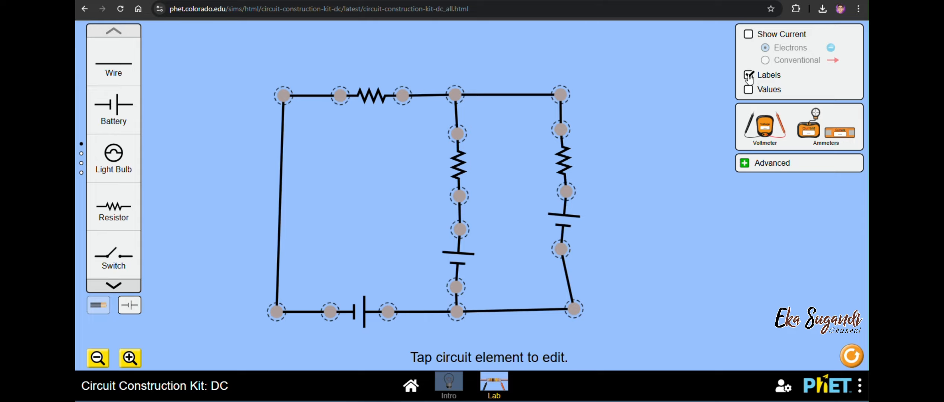
click(748, 34)
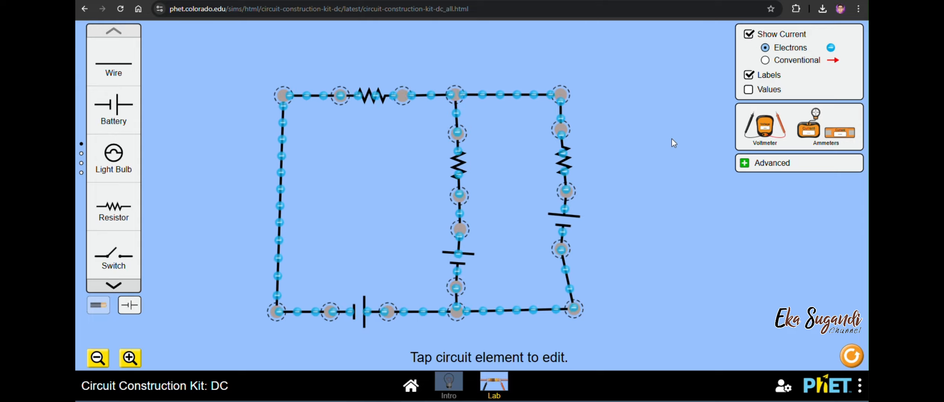